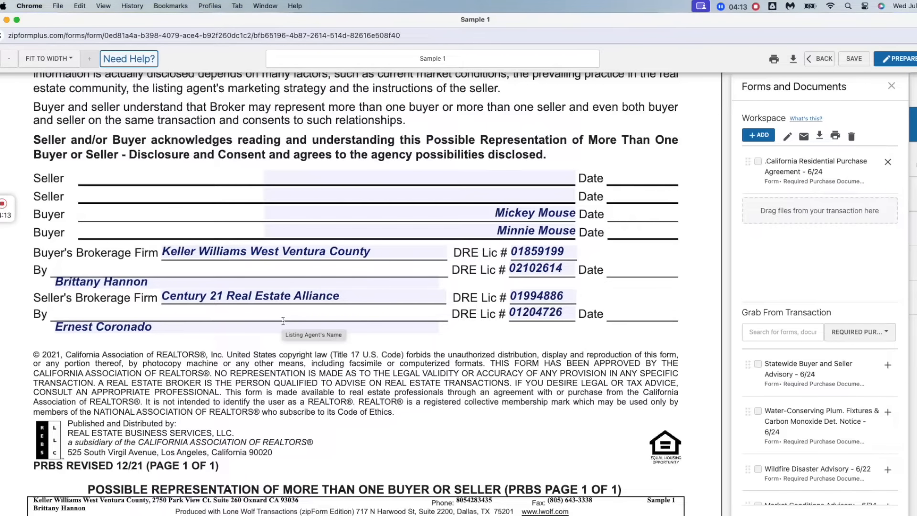
- Set the Date Prepared on the first page of the California Residential Purchase Agreement to July 3, 2024
{"action": "scroll", "coordinate": [323, 331], "scroll_direction": "down", "scroll_amount": 10}
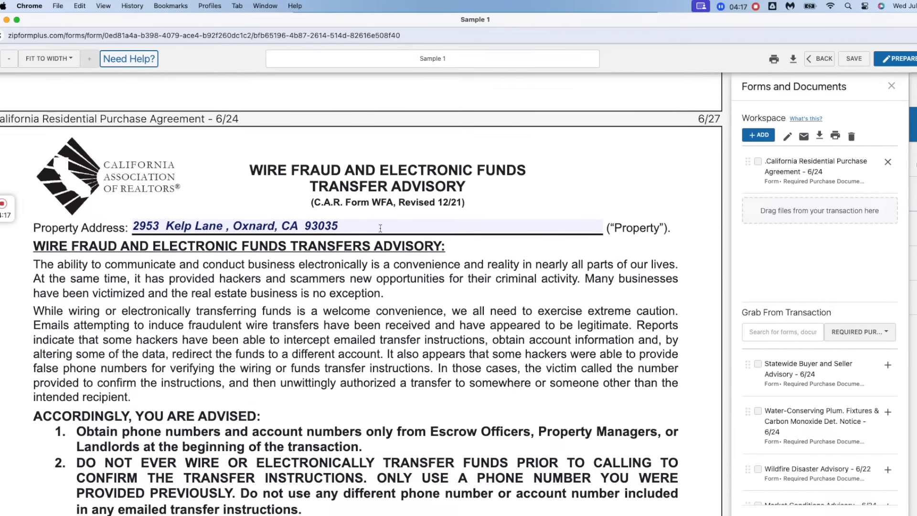
{"action": "scroll", "coordinate": [476, 281], "scroll_direction": "down", "scroll_amount": 10}
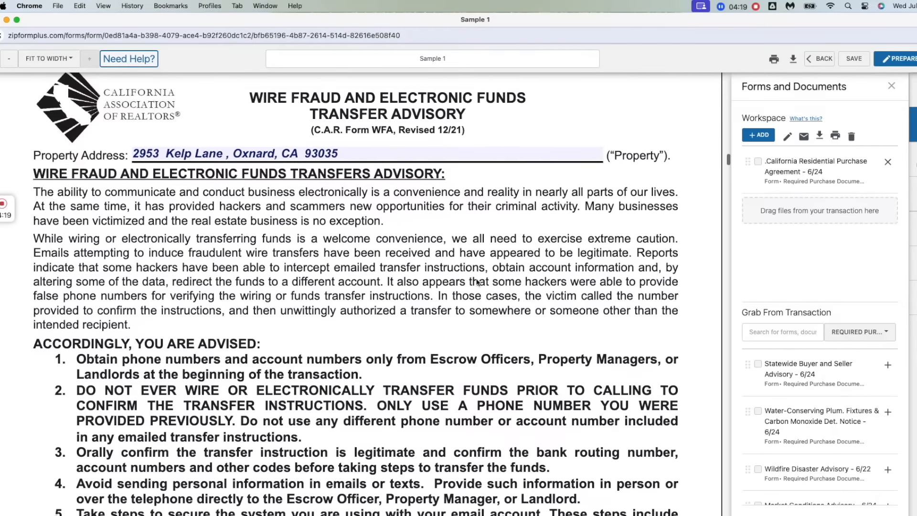
{"action": "scroll", "coordinate": [477, 282], "scroll_direction": "down", "scroll_amount": 10}
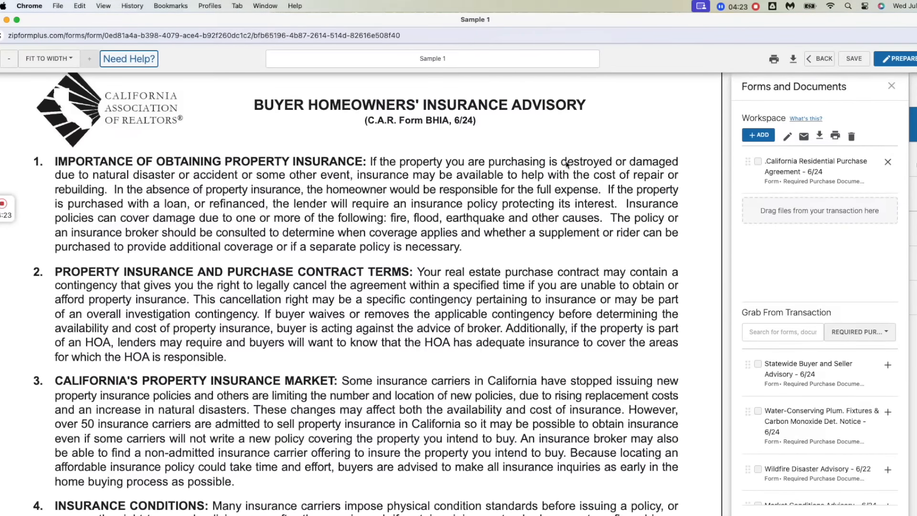
{"action": "scroll", "coordinate": [449, 285], "scroll_direction": "down", "scroll_amount": 8}
{"action": "scroll", "coordinate": [449, 286], "scroll_direction": "down", "scroll_amount": 10}
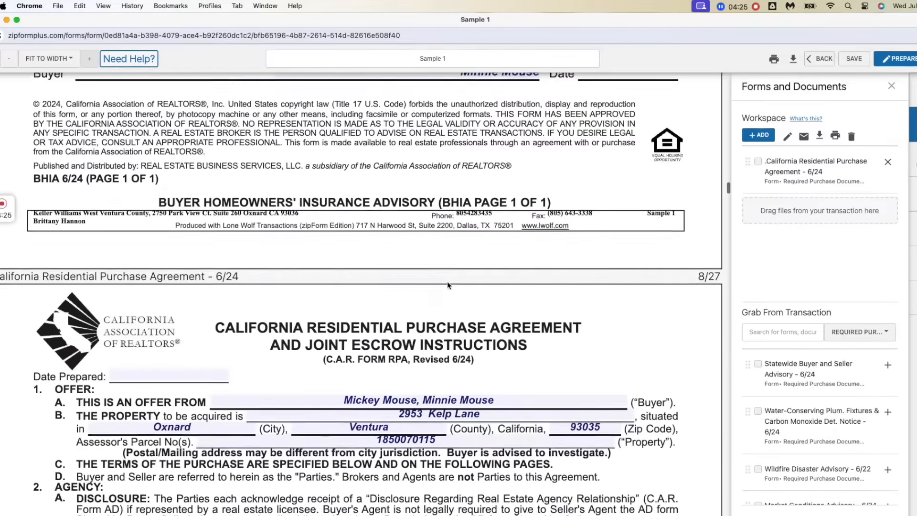
{"action": "scroll", "coordinate": [510, 270], "scroll_direction": "up", "scroll_amount": 1}
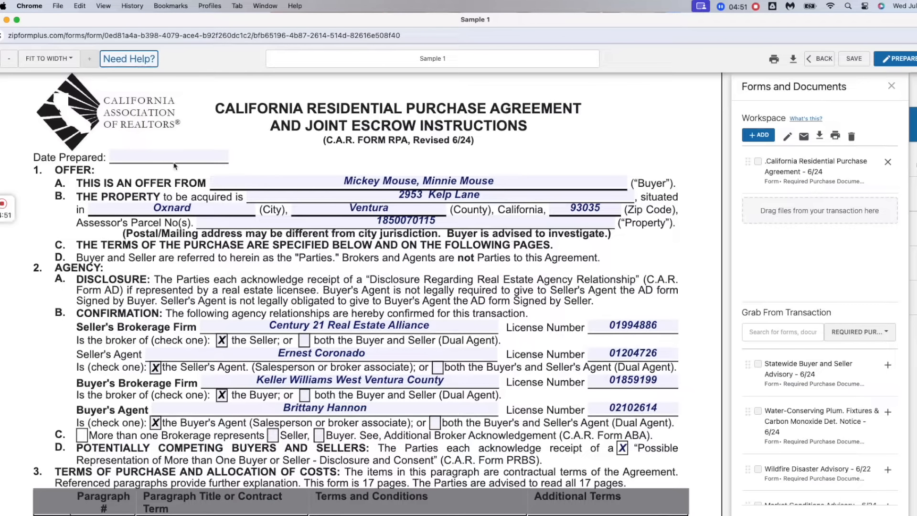
{"action": "left_click", "coordinate": [182, 154]}
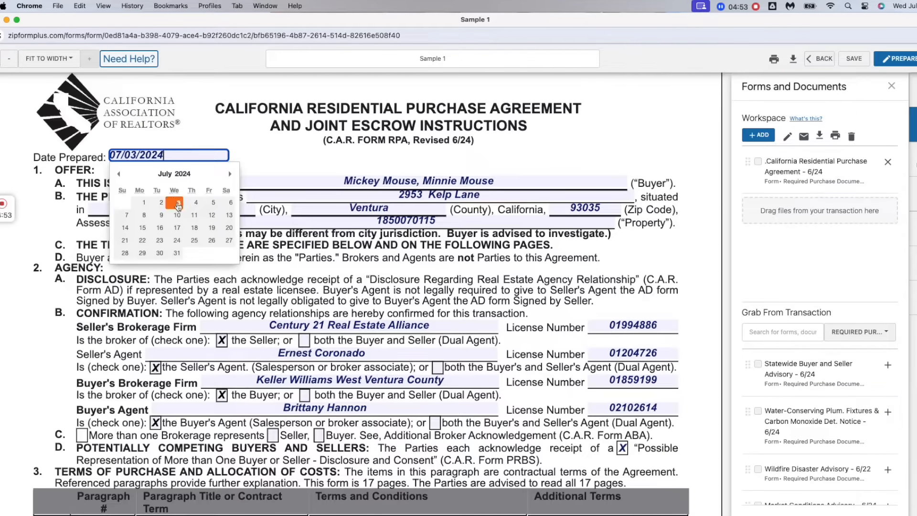
{"action": "left_click", "coordinate": [176, 203]}
{"action": "left_click", "coordinate": [266, 159]}
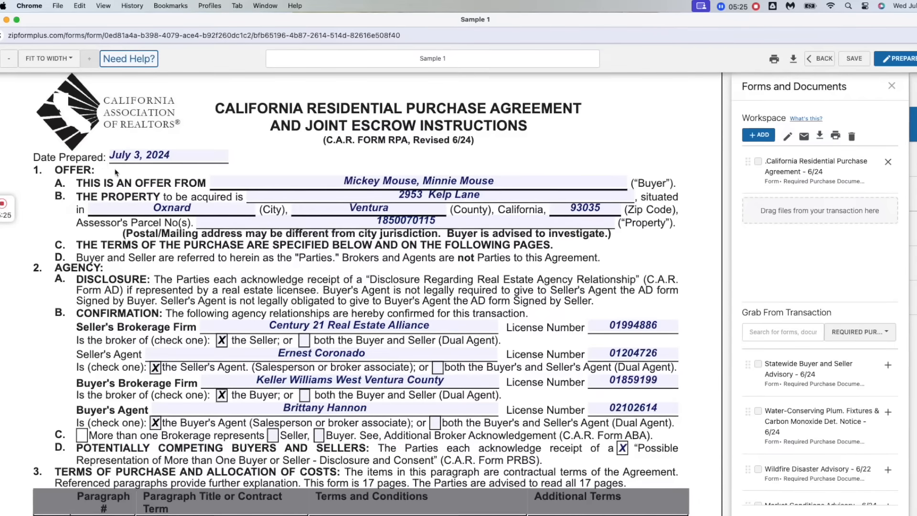
- Try the dual agent option for the seller's brokerage firm in the agency confirmation and clear it again
{"action": "scroll", "coordinate": [547, 291], "scroll_direction": "down", "scroll_amount": 5}
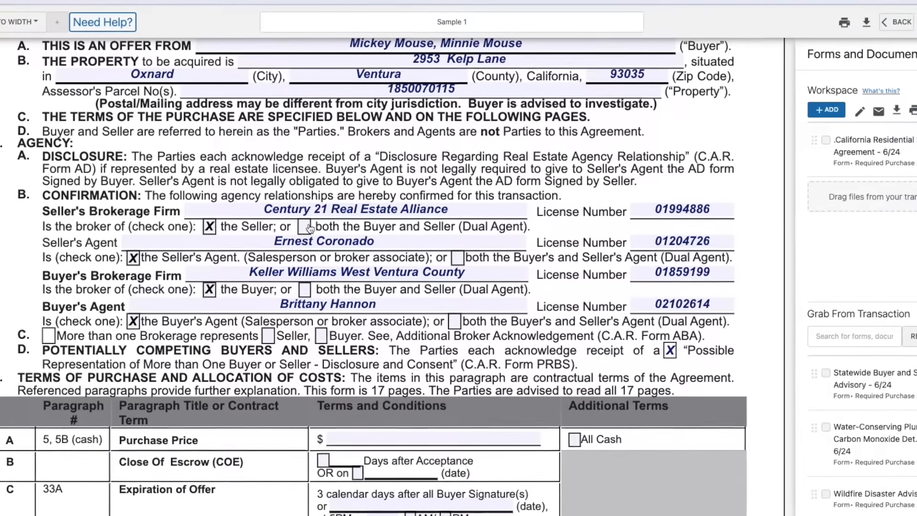
{"action": "left_click", "coordinate": [304, 227]}
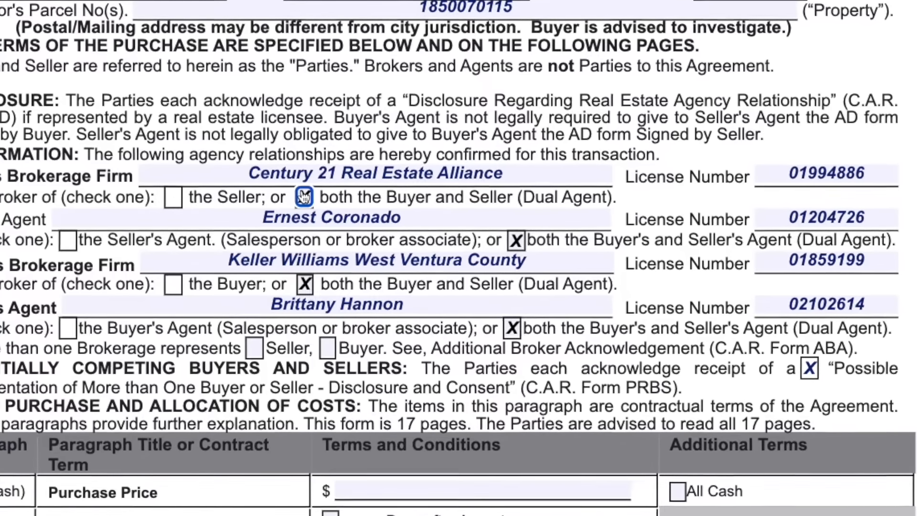
{"action": "left_click", "coordinate": [305, 198]}
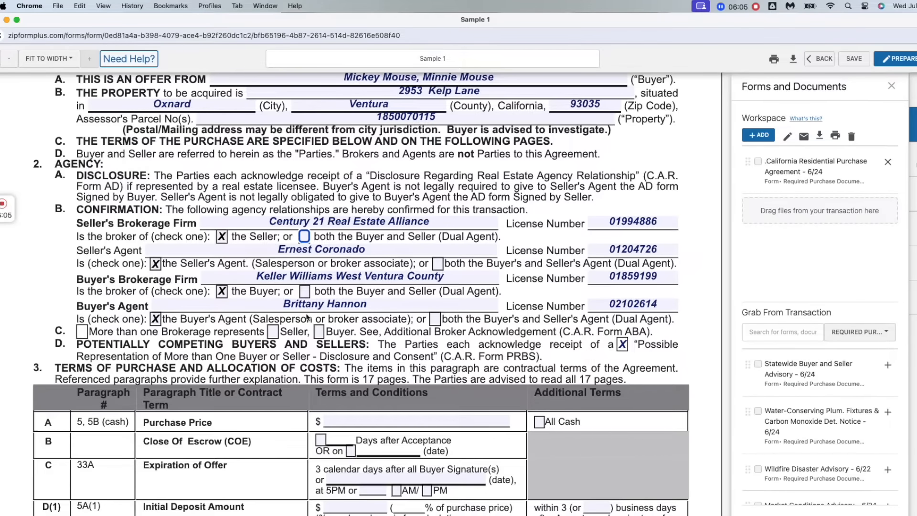
- Enter a purchase price of 500,000 in the terms of purchase table
{"action": "scroll", "coordinate": [437, 344], "scroll_direction": "down", "scroll_amount": 5}
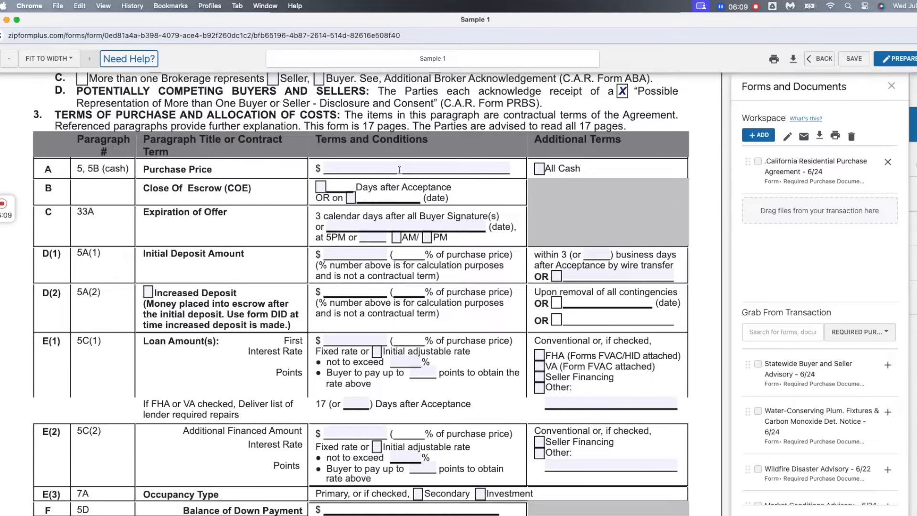
{"action": "left_click", "coordinate": [399, 170]}
{"action": "type", "text": "500000"}
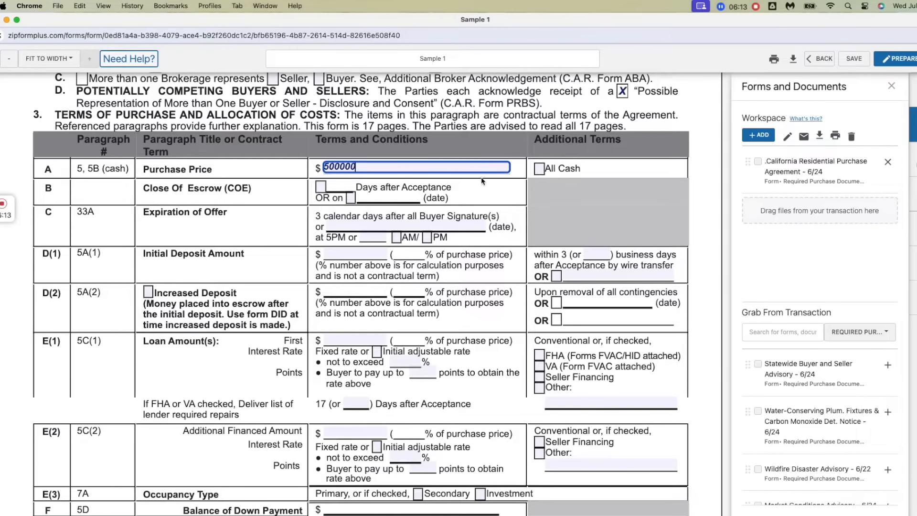
{"action": "left_click", "coordinate": [484, 186]}
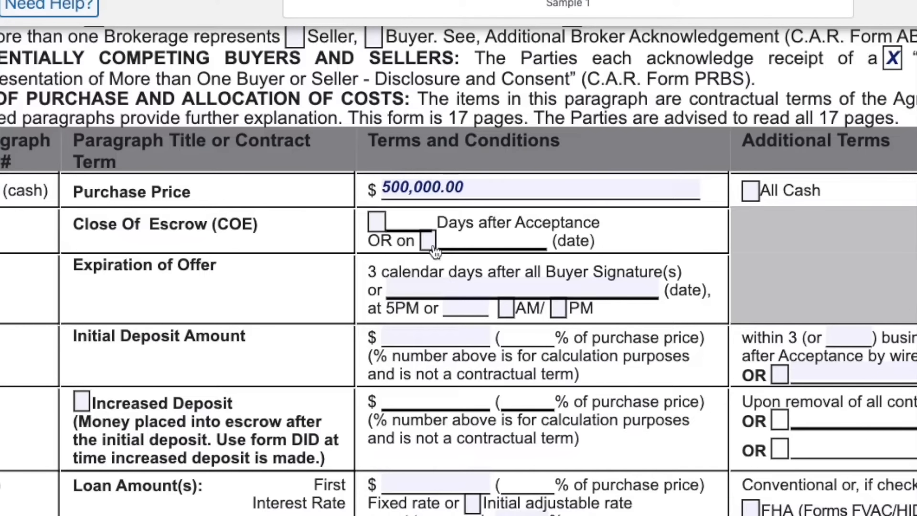
- Choose a specific date instead of days after acceptance for close of escrow and open its date calendar
{"action": "left_click", "coordinate": [428, 241]}
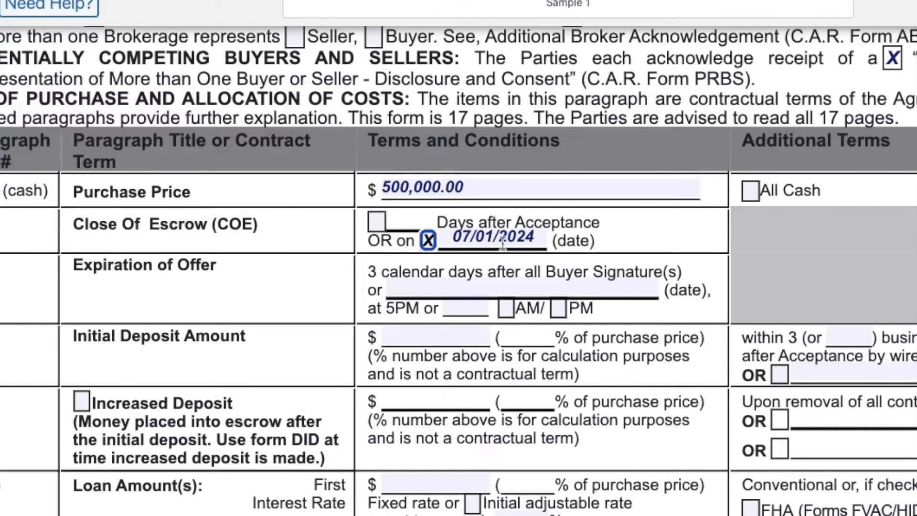
{"action": "left_click", "coordinate": [517, 241]}
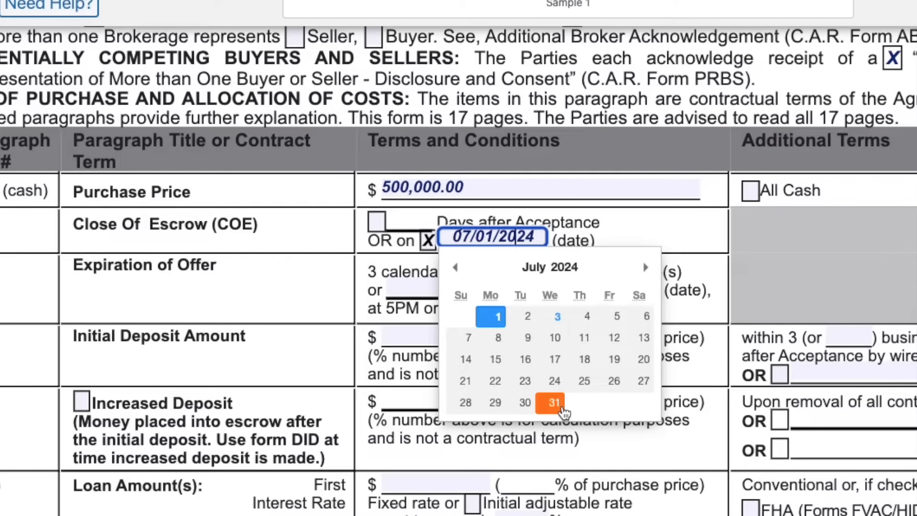
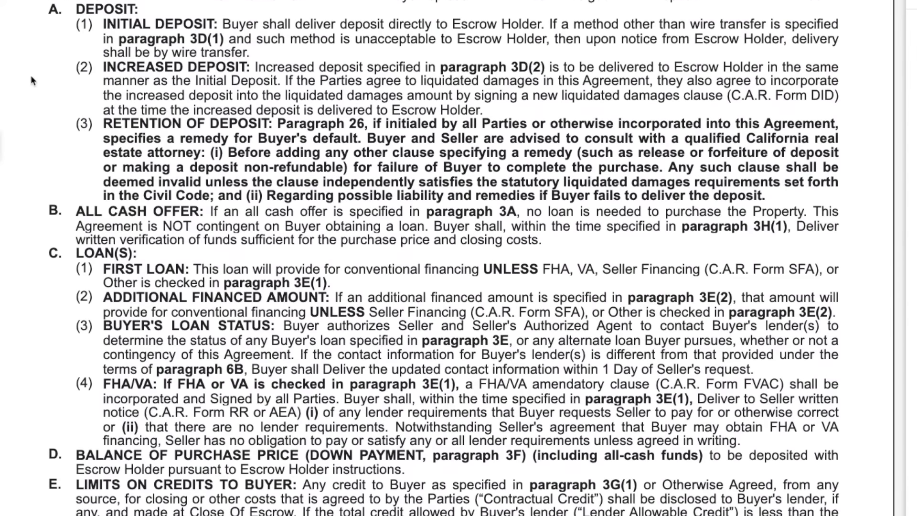
- Review the agreement from the paragraph 3Q cost allocations through the statutory and condominium disclosures to the paragraph 14 time periods
{"action": "scroll", "coordinate": [162, 213], "scroll_direction": "up", "scroll_amount": 20}
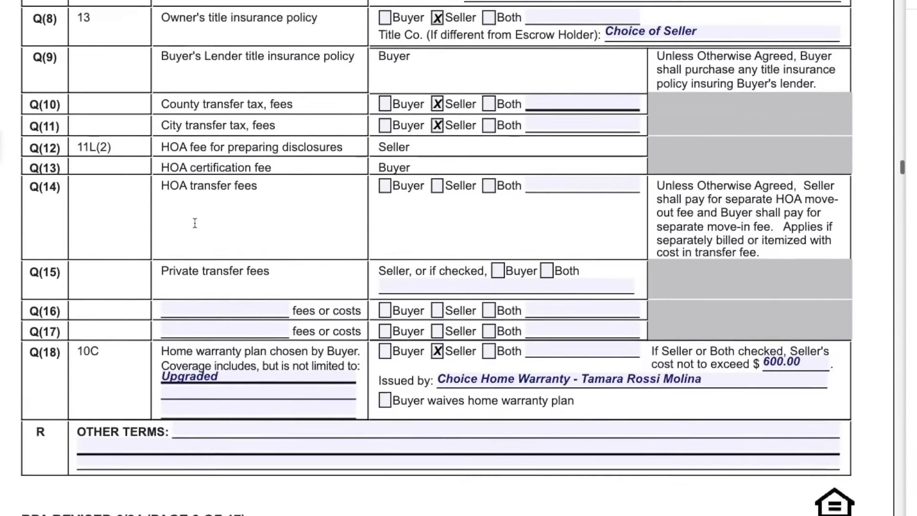
{"action": "scroll", "coordinate": [196, 226], "scroll_direction": "up", "scroll_amount": 1}
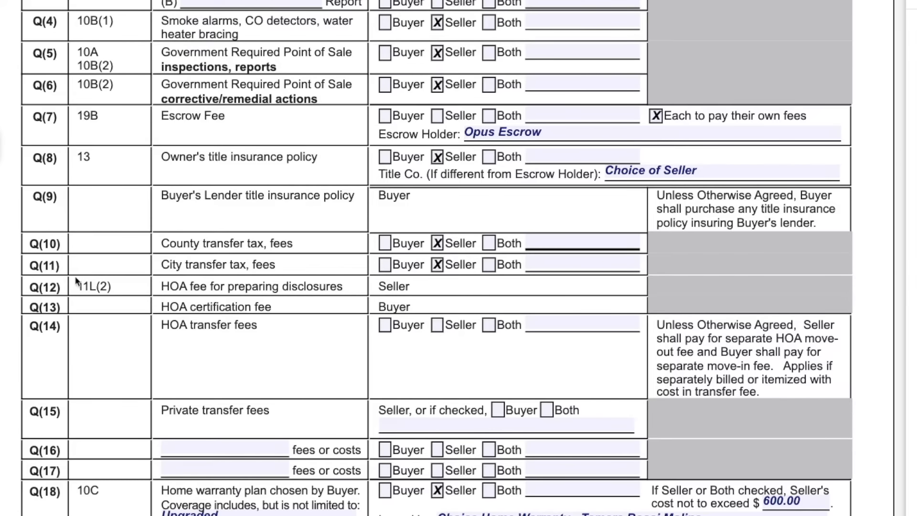
{"action": "scroll", "coordinate": [215, 343], "scroll_direction": "down", "scroll_amount": 20}
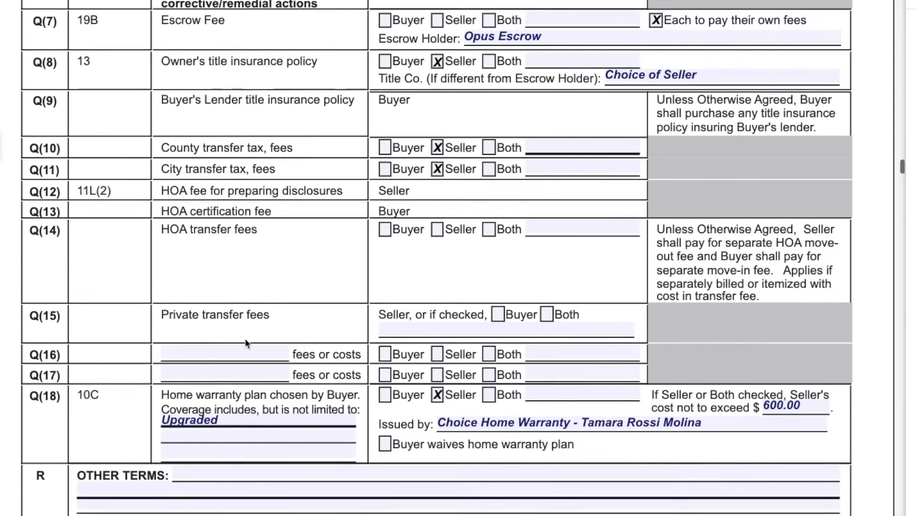
{"action": "scroll", "coordinate": [247, 345], "scroll_direction": "down", "scroll_amount": 15}
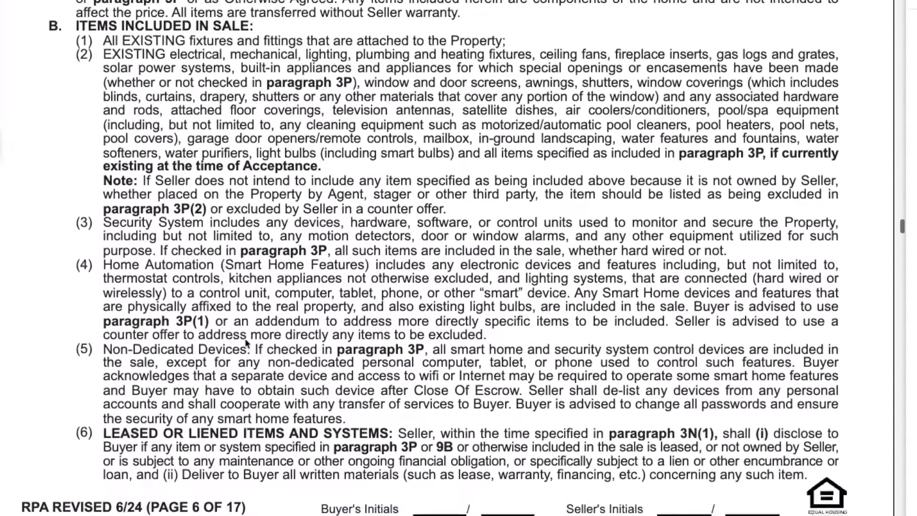
{"action": "scroll", "coordinate": [247, 343], "scroll_direction": "down", "scroll_amount": 20}
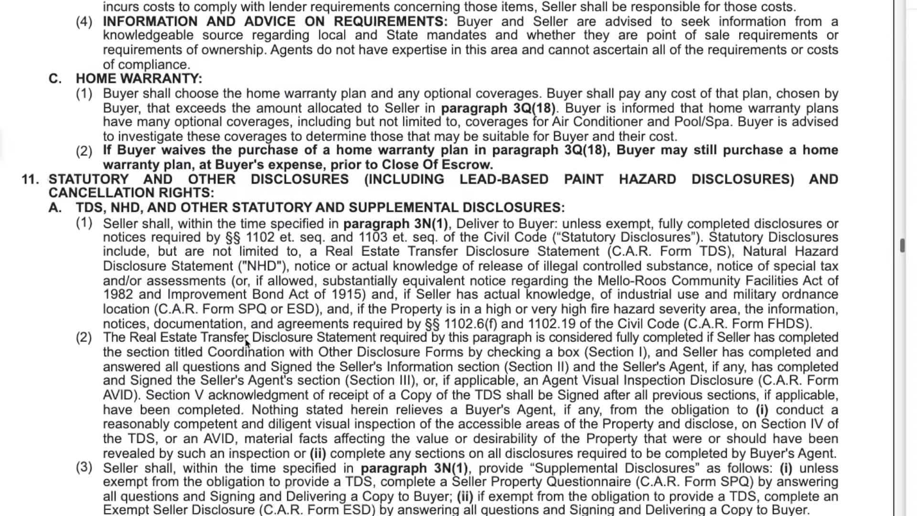
{"action": "scroll", "coordinate": [247, 343], "scroll_direction": "down", "scroll_amount": 15}
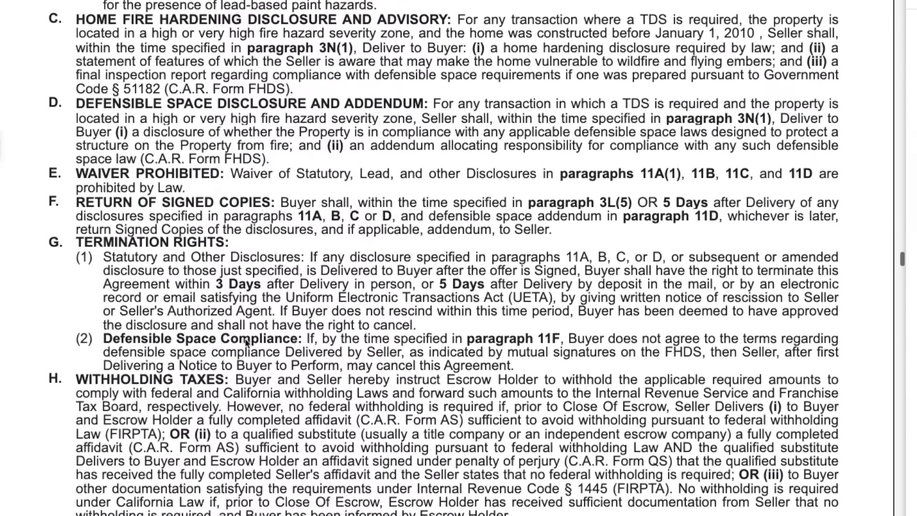
{"action": "scroll", "coordinate": [247, 343], "scroll_direction": "down", "scroll_amount": 15}
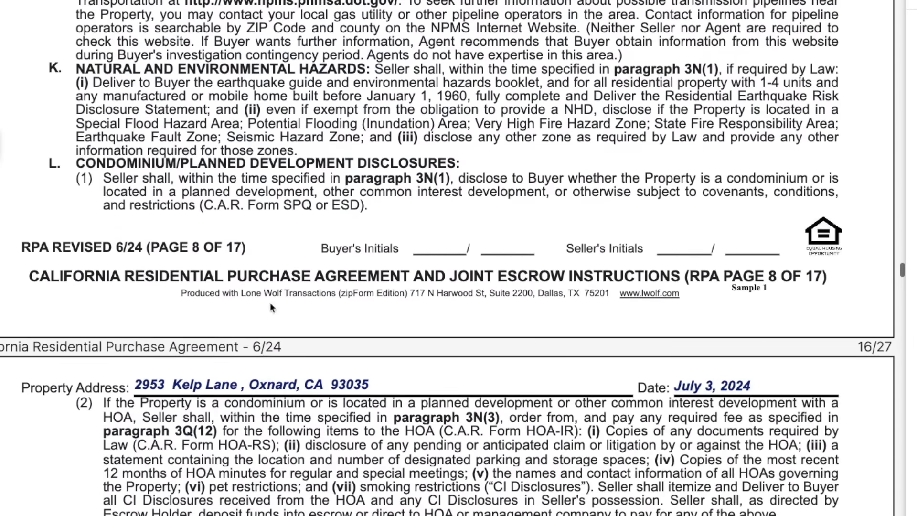
{"action": "scroll", "coordinate": [271, 304], "scroll_direction": "down", "scroll_amount": 4}
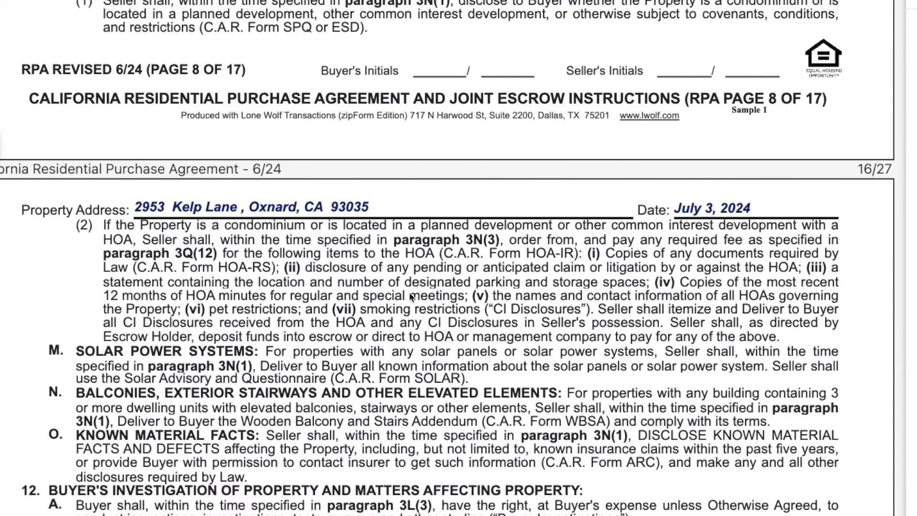
{"action": "scroll", "coordinate": [411, 297], "scroll_direction": "up", "scroll_amount": 4}
{"action": "scroll", "coordinate": [410, 297], "scroll_direction": "down", "scroll_amount": 15}
{"action": "scroll", "coordinate": [410, 296], "scroll_direction": "down", "scroll_amount": 15}
{"action": "scroll", "coordinate": [408, 296], "scroll_direction": "down", "scroll_amount": 2}
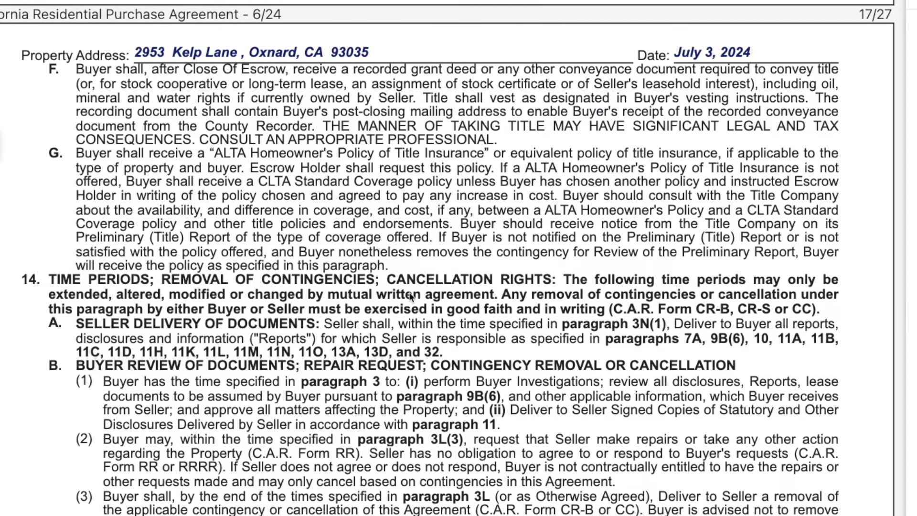
{"action": "scroll", "coordinate": [415, 303], "scroll_direction": "down", "scroll_amount": 5}
{"action": "scroll", "coordinate": [417, 304], "scroll_direction": "down", "scroll_amount": 5}
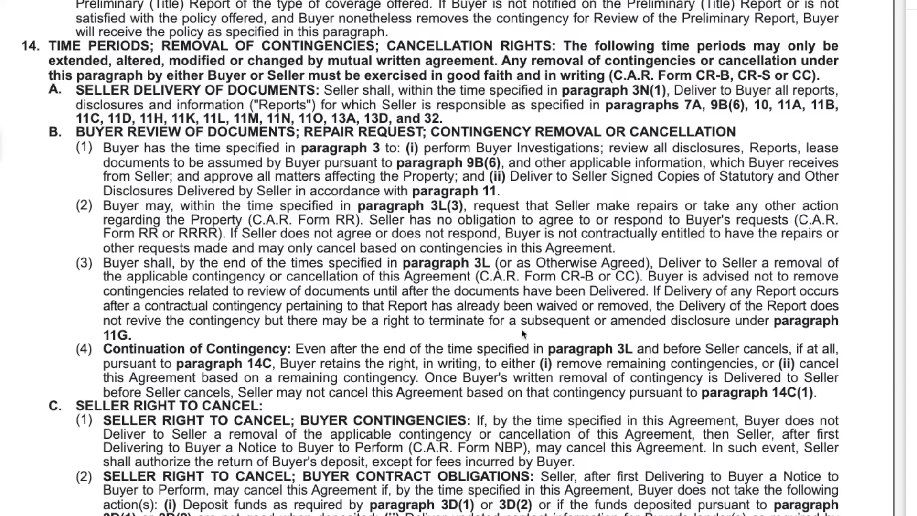
- Review the offer, acceptance and real estate brokers sections, including the signature fields and the agents' contact details
{"action": "scroll", "coordinate": [488, 363], "scroll_direction": "down", "scroll_amount": 20}
{"action": "scroll", "coordinate": [534, 310], "scroll_direction": "down", "scroll_amount": 20}
{"action": "scroll", "coordinate": [535, 312], "scroll_direction": "down", "scroll_amount": 20}
{"action": "scroll", "coordinate": [534, 312], "scroll_direction": "down", "scroll_amount": 20}
{"action": "scroll", "coordinate": [534, 311], "scroll_direction": "down", "scroll_amount": 20}
{"action": "scroll", "coordinate": [534, 312], "scroll_direction": "down", "scroll_amount": 5}
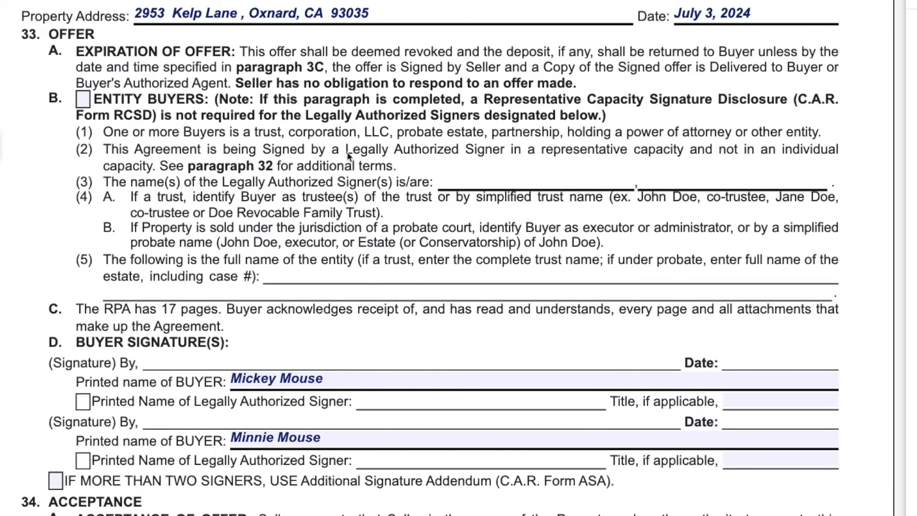
{"action": "scroll", "coordinate": [475, 251], "scroll_direction": "down", "scroll_amount": 5}
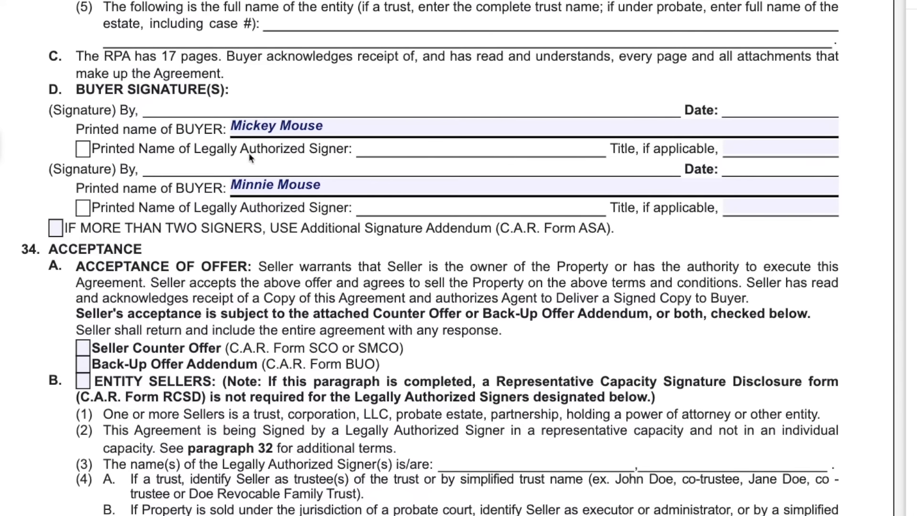
{"action": "scroll", "coordinate": [347, 199], "scroll_direction": "down", "scroll_amount": 3}
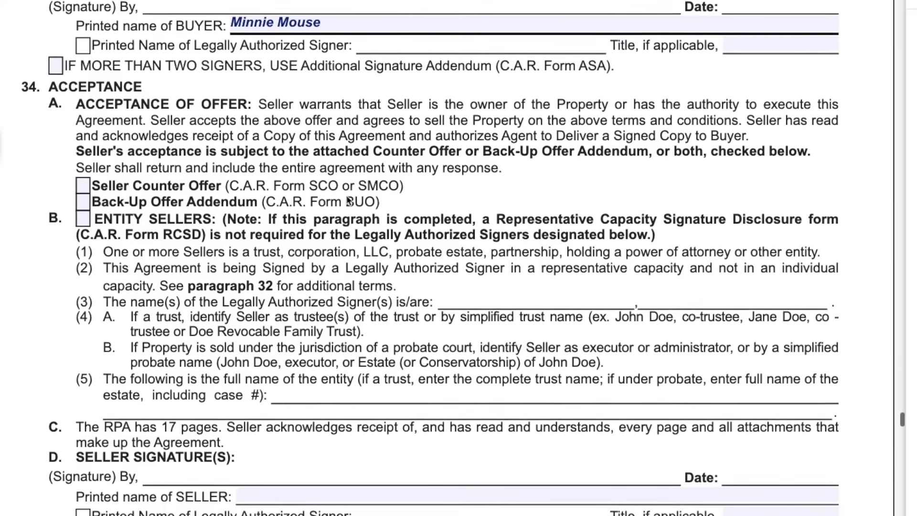
{"action": "scroll", "coordinate": [347, 200], "scroll_direction": "down", "scroll_amount": 1}
{"action": "scroll", "coordinate": [347, 200], "scroll_direction": "up", "scroll_amount": 1}
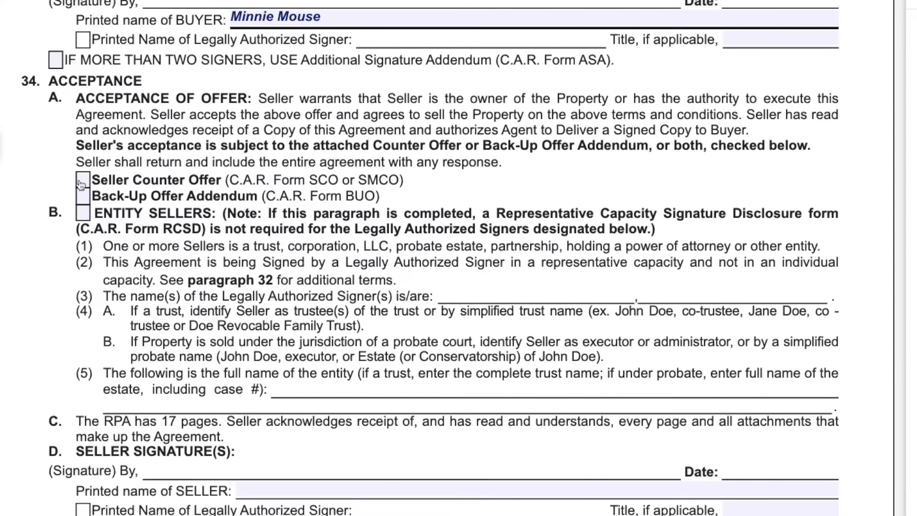
{"action": "scroll", "coordinate": [336, 197], "scroll_direction": "down", "scroll_amount": 2}
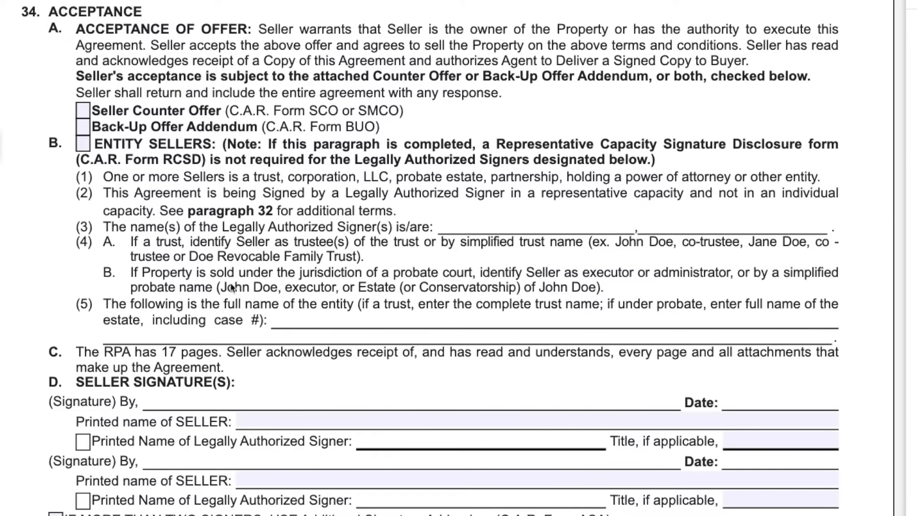
{"action": "scroll", "coordinate": [198, 176], "scroll_direction": "up", "scroll_amount": 1}
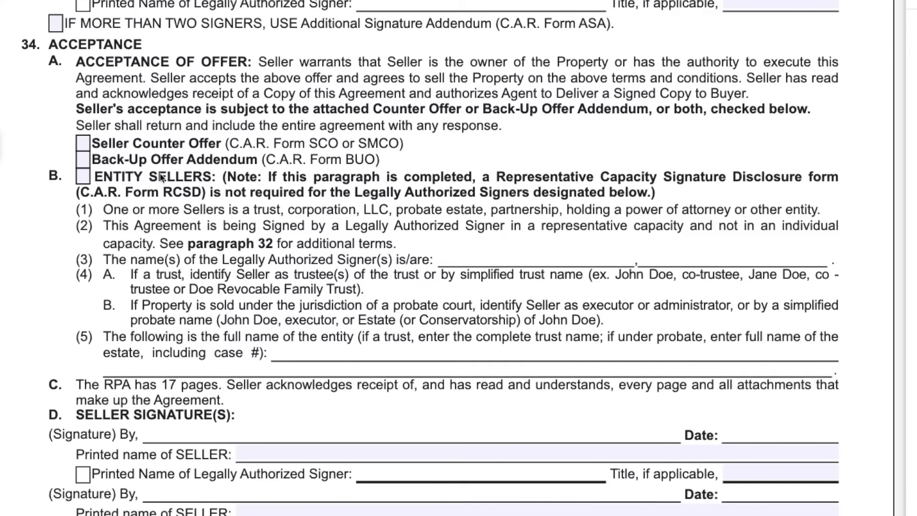
{"action": "scroll", "coordinate": [329, 272], "scroll_direction": "down", "scroll_amount": 8}
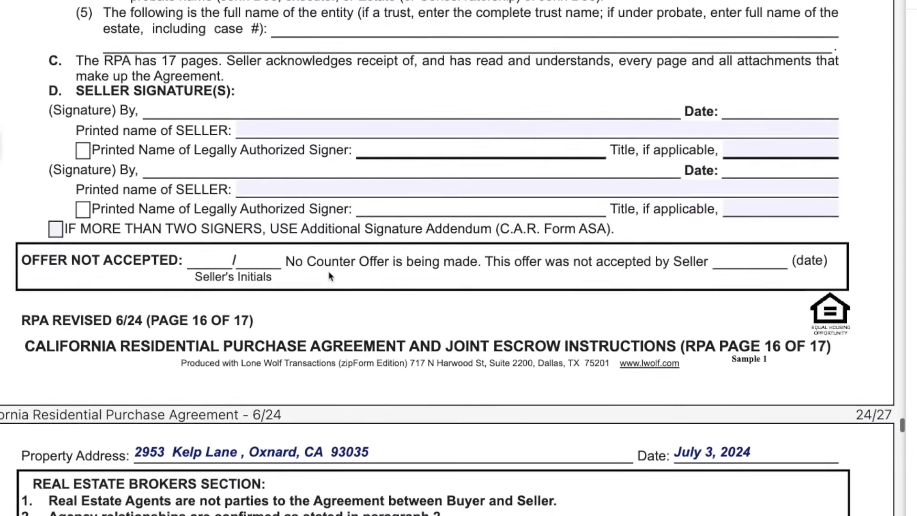
{"action": "scroll", "coordinate": [329, 275], "scroll_direction": "down", "scroll_amount": 8}
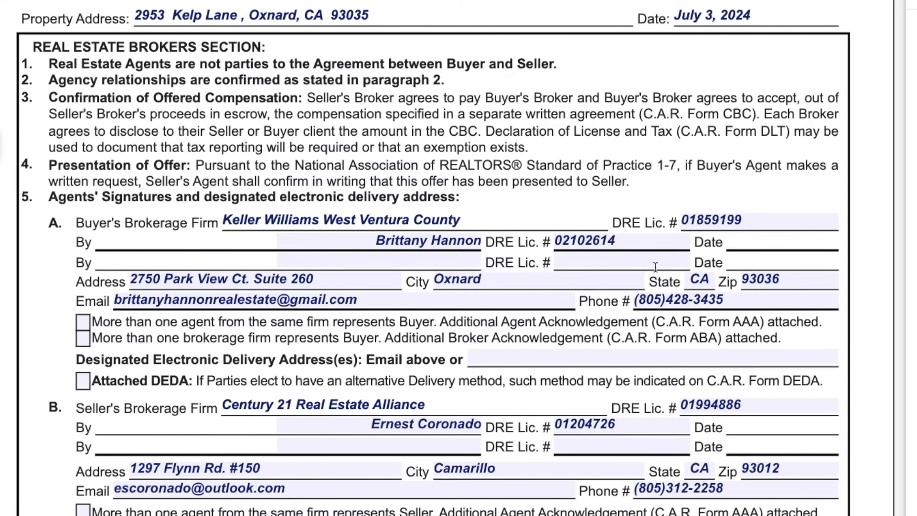
{"action": "scroll", "coordinate": [671, 276], "scroll_direction": "down", "scroll_amount": 4}
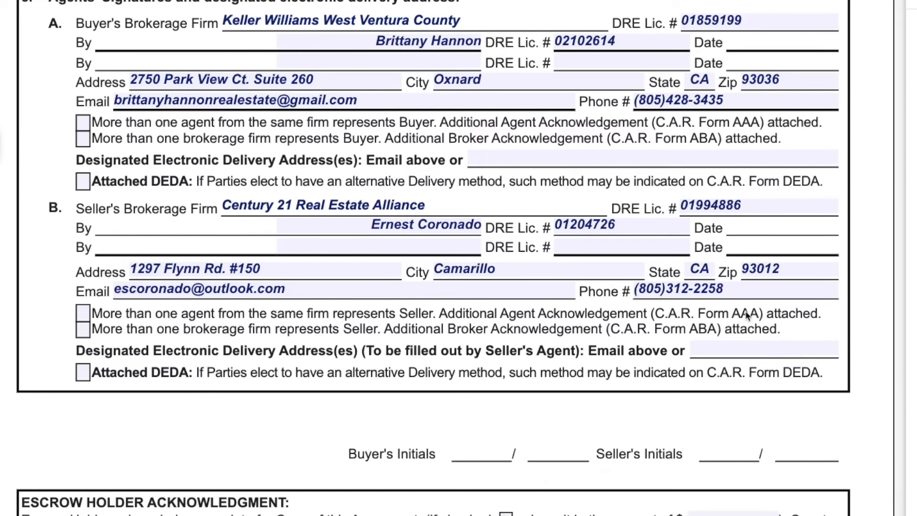
- Review the Escrow Holder Acknowledgment and the Buyer's Investigation Advisory through to the FHA/VA Amendatory Clause
{"action": "scroll", "coordinate": [481, 328], "scroll_direction": "down", "scroll_amount": 8}
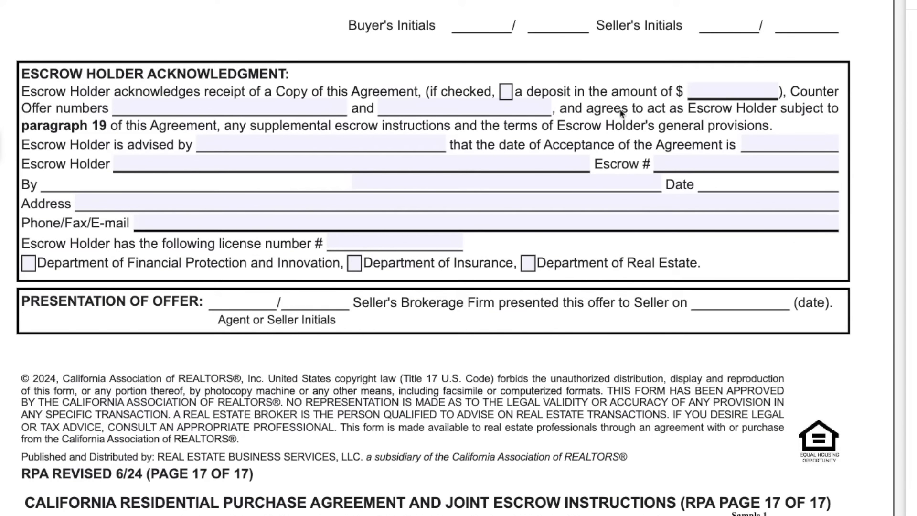
{"action": "scroll", "coordinate": [509, 351], "scroll_direction": "down", "scroll_amount": 1}
{"action": "scroll", "coordinate": [605, 219], "scroll_direction": "up", "scroll_amount": 2}
{"action": "scroll", "coordinate": [594, 354], "scroll_direction": "down", "scroll_amount": 12}
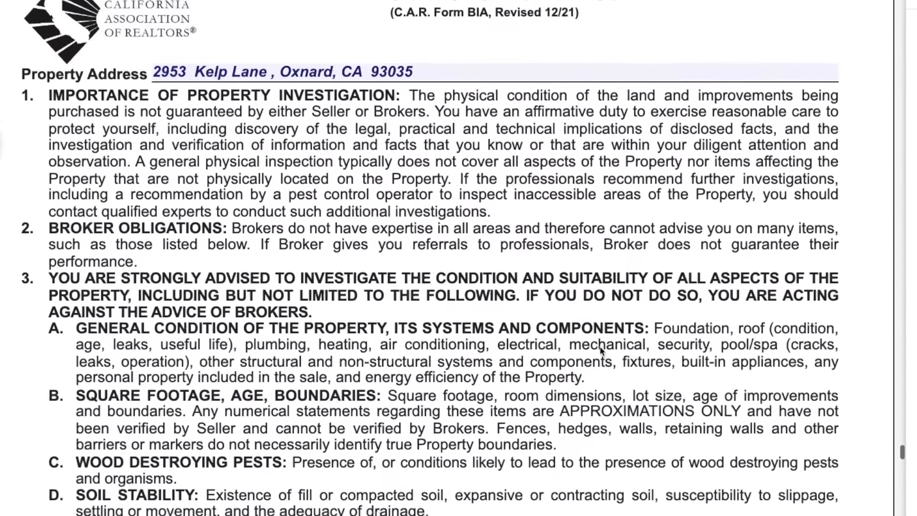
{"action": "scroll", "coordinate": [602, 351], "scroll_direction": "down", "scroll_amount": 20}
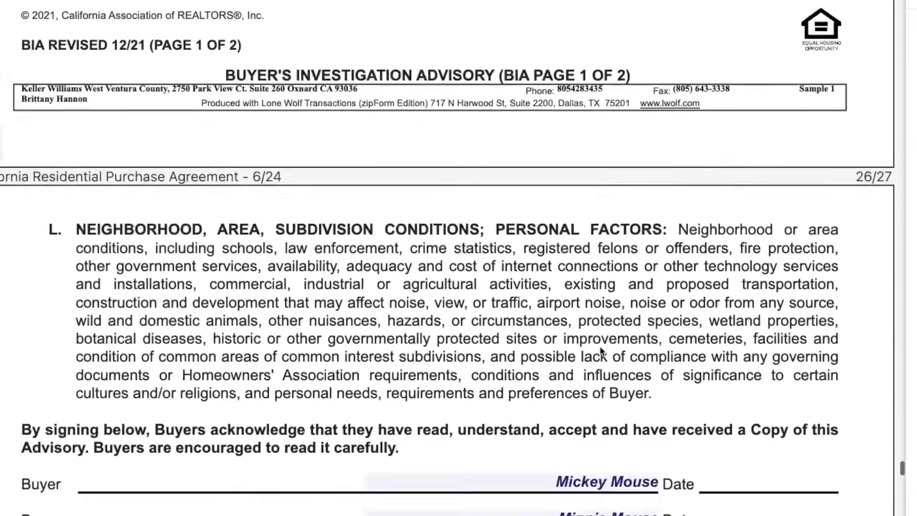
{"action": "scroll", "coordinate": [601, 351], "scroll_direction": "down", "scroll_amount": 20}
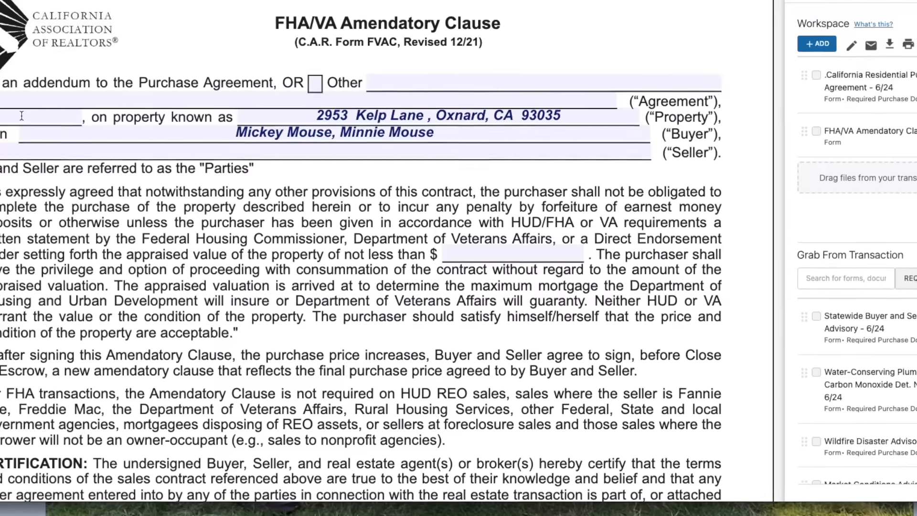
- Date the agreement 07/03/2024 in the FHA/VA Amendatory Clause and enter 500,000 as the minimum appraised property value
{"action": "left_click", "coordinate": [21, 115]}
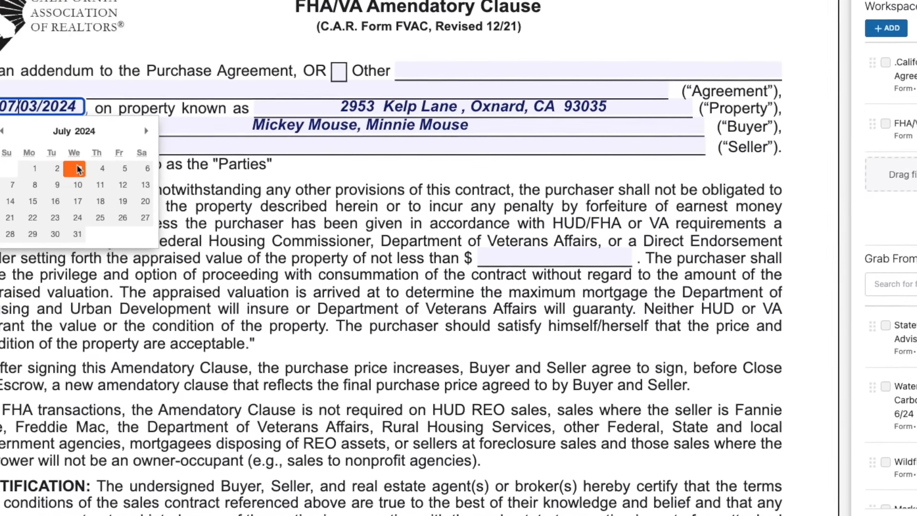
{"action": "left_click", "coordinate": [78, 169]}
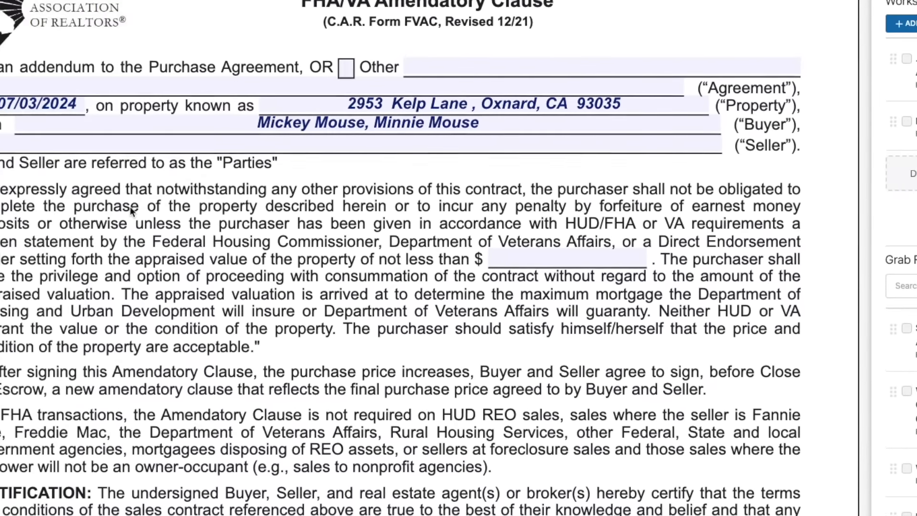
{"action": "left_click", "coordinate": [130, 206]}
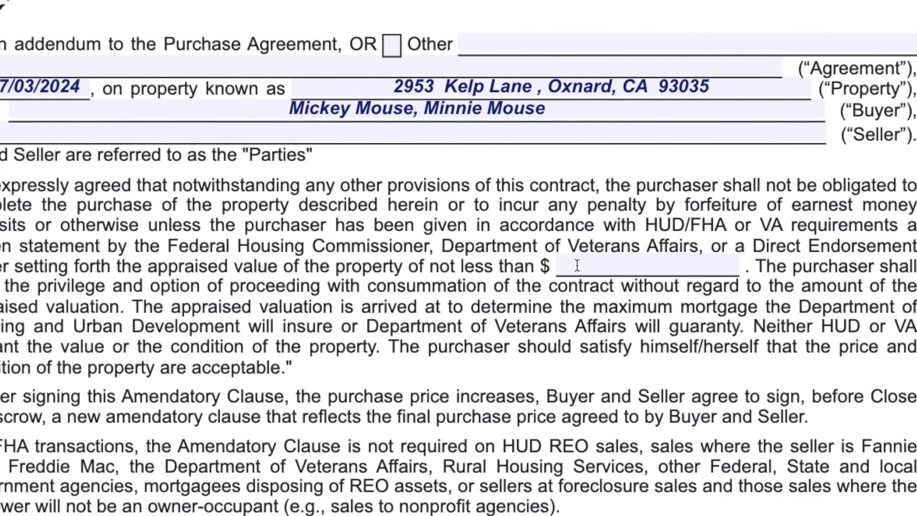
{"action": "left_click", "coordinate": [567, 264]}
{"action": "type", "text": "500000"}
{"action": "key", "text": "Tab"}
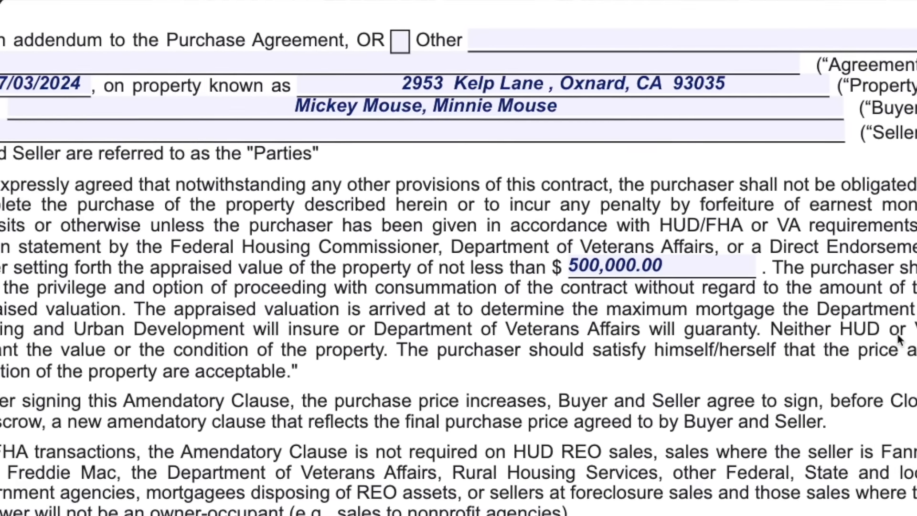
- Review the buyer and seller signature lines and both real estate brokers' details at the end of the FHA/VA Amendatory Clause
{"action": "scroll", "coordinate": [579, 282], "scroll_direction": "down", "scroll_amount": 5}
{"action": "scroll", "coordinate": [579, 282], "scroll_direction": "down", "scroll_amount": 3}
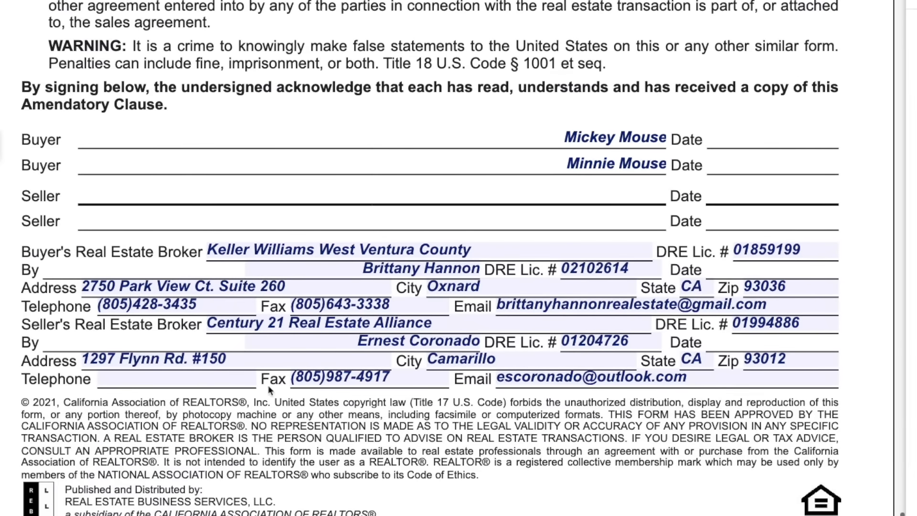
{"action": "scroll", "coordinate": [587, 418], "scroll_direction": "down", "scroll_amount": 3}
{"action": "scroll", "coordinate": [586, 417], "scroll_direction": "up", "scroll_amount": 5}
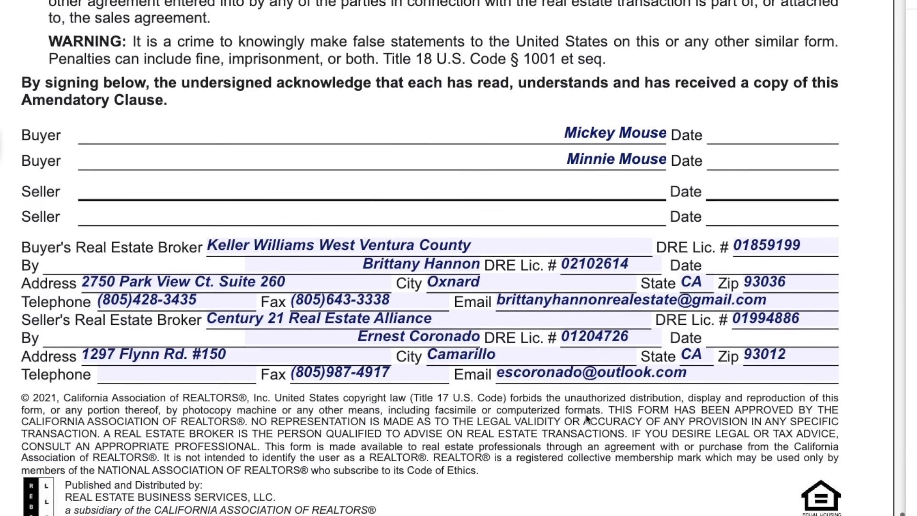
{"action": "scroll", "coordinate": [587, 417], "scroll_direction": "down", "scroll_amount": 4}
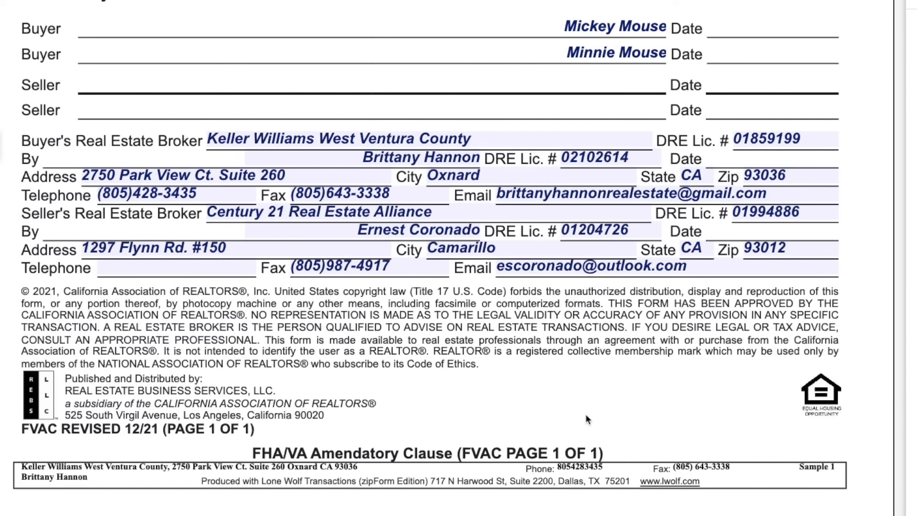